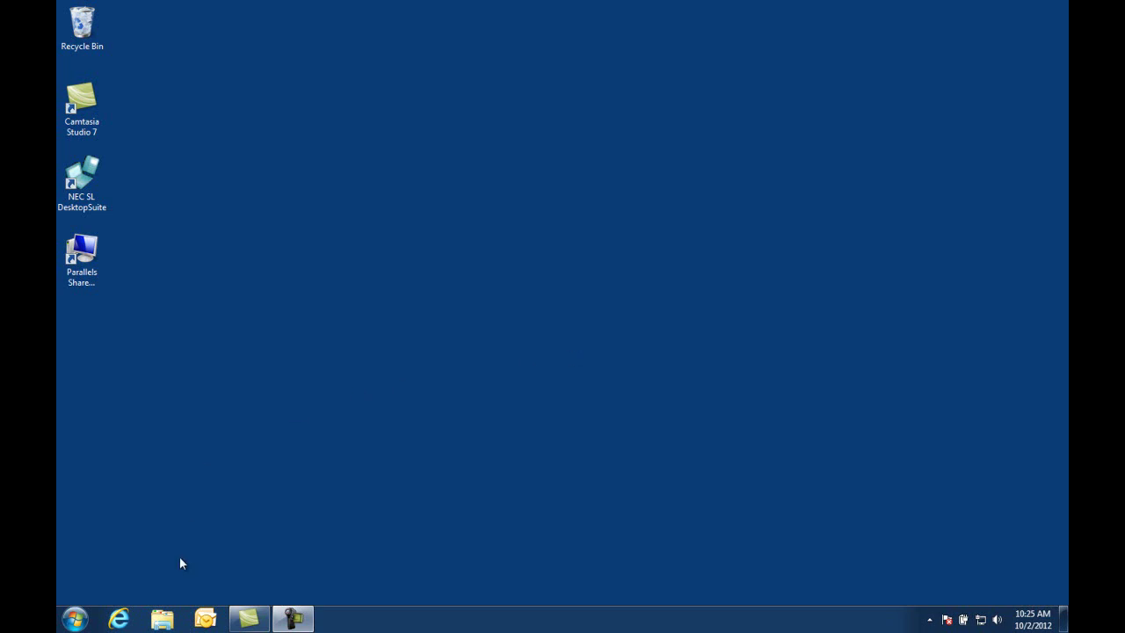
# Open the Phone and Modem settings from the Windows Control Panel and close the Control Panel window.
pyautogui.click(76, 620)
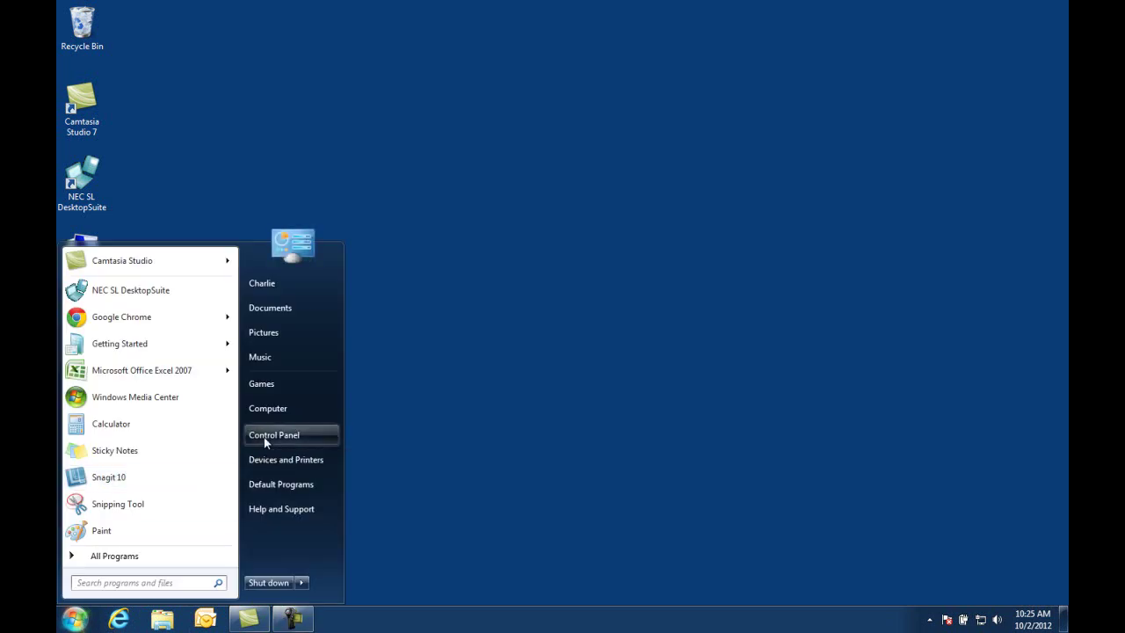
pyautogui.click(264, 436)
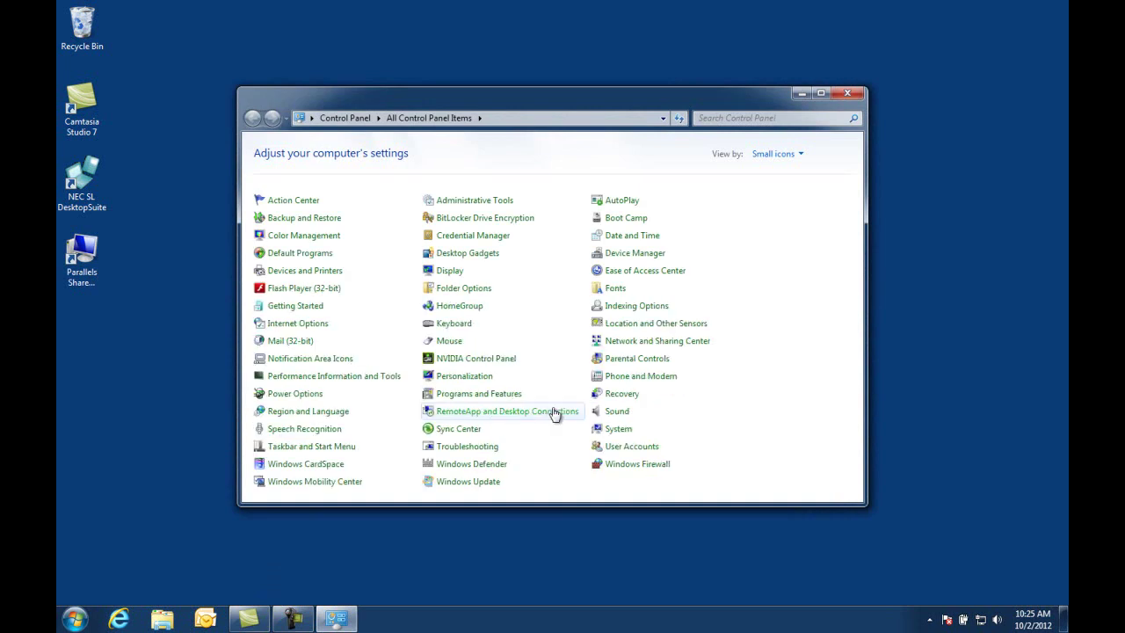
pyautogui.click(625, 380)
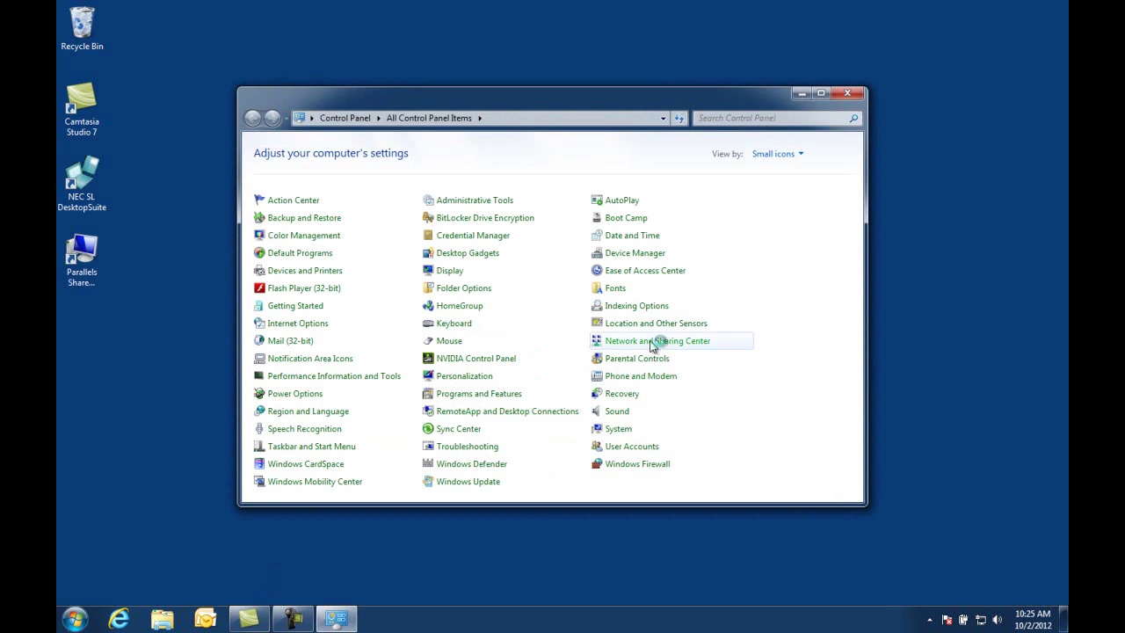
pyautogui.click(846, 94)
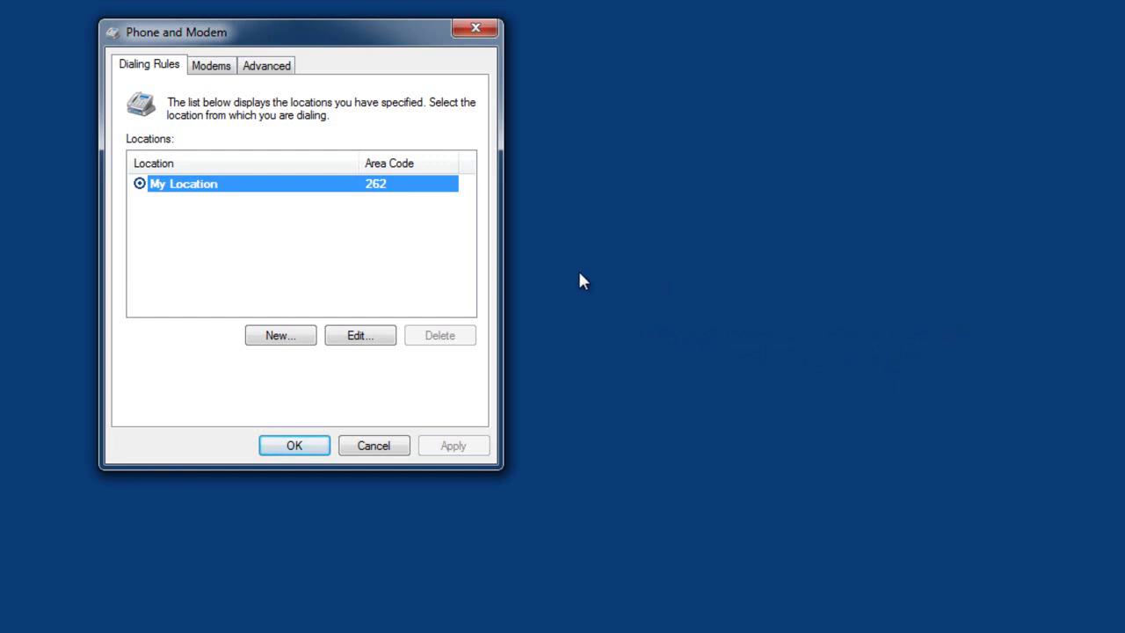
# Edit the My Location dialing location and set its area code to 214.
pyautogui.click(363, 336)
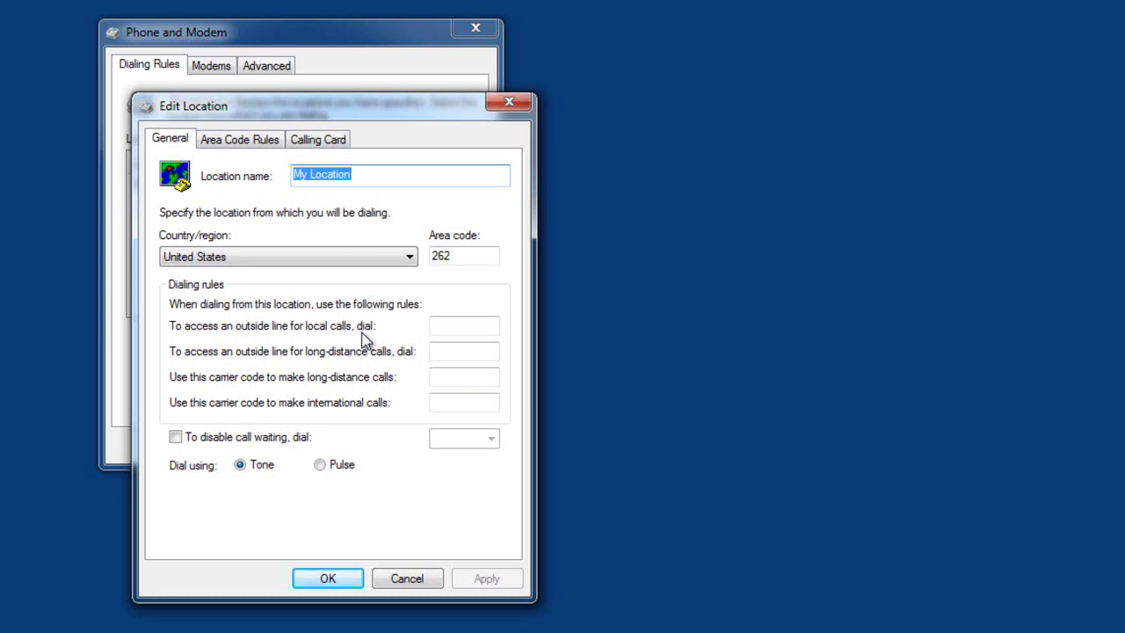
pyautogui.click(457, 255)
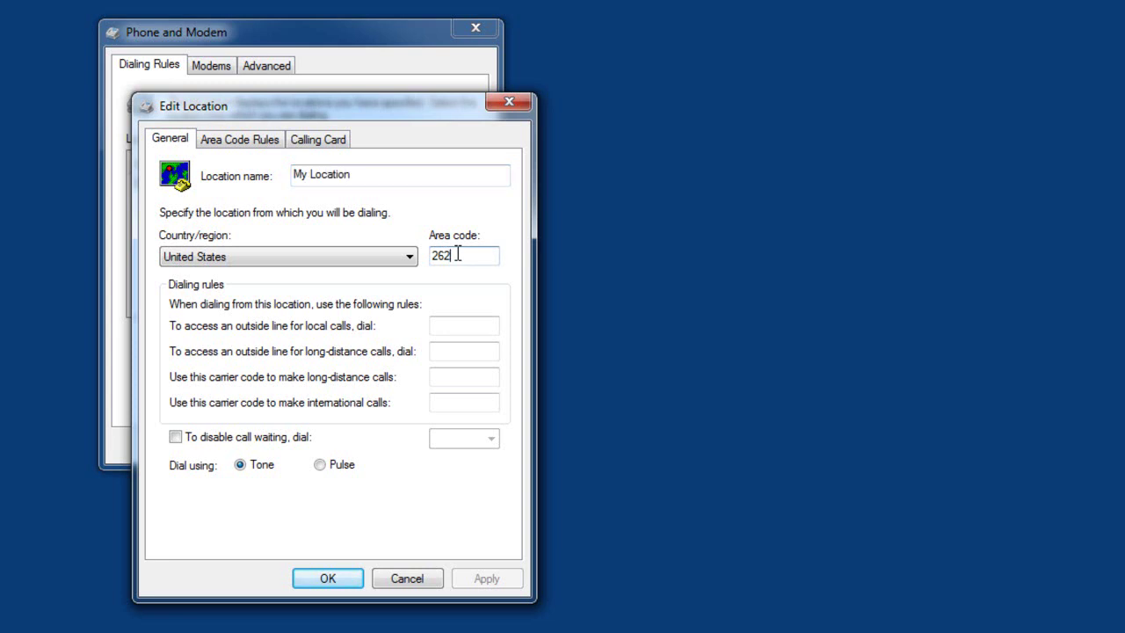
pyautogui.press('BackSpace')
pyautogui.press('BackSpace')
pyautogui.press('BackSpace')
pyautogui.write('214')
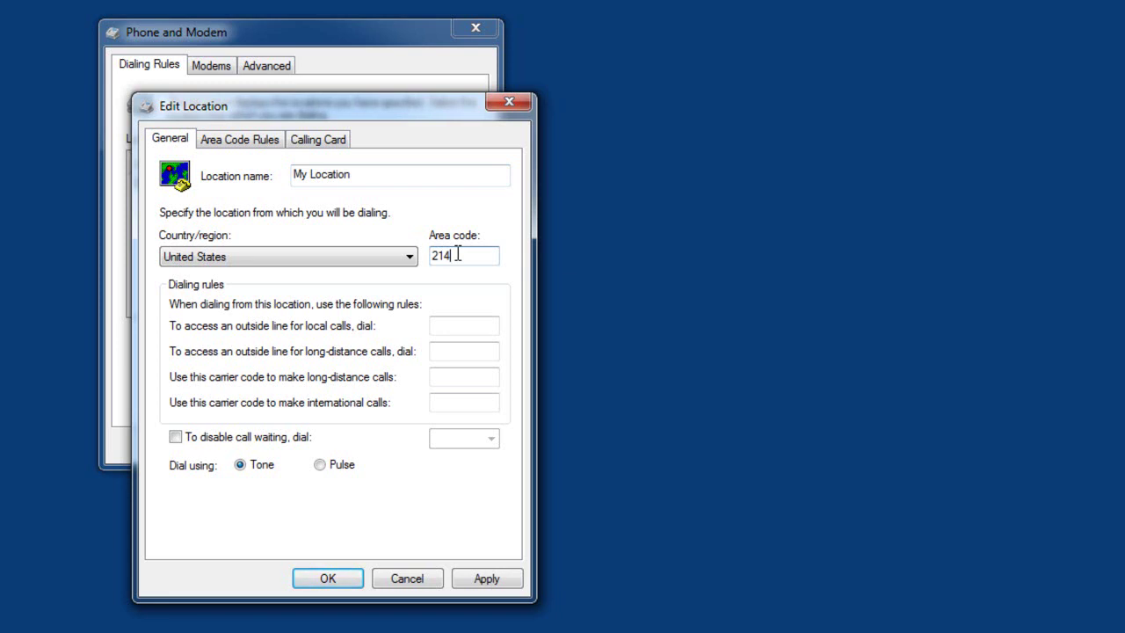
# Set the outside-line access code to 9 for both local and long-distance calls.
pyautogui.click(462, 327)
pyautogui.write('9')
pyautogui.click(454, 349)
pyautogui.write('9')
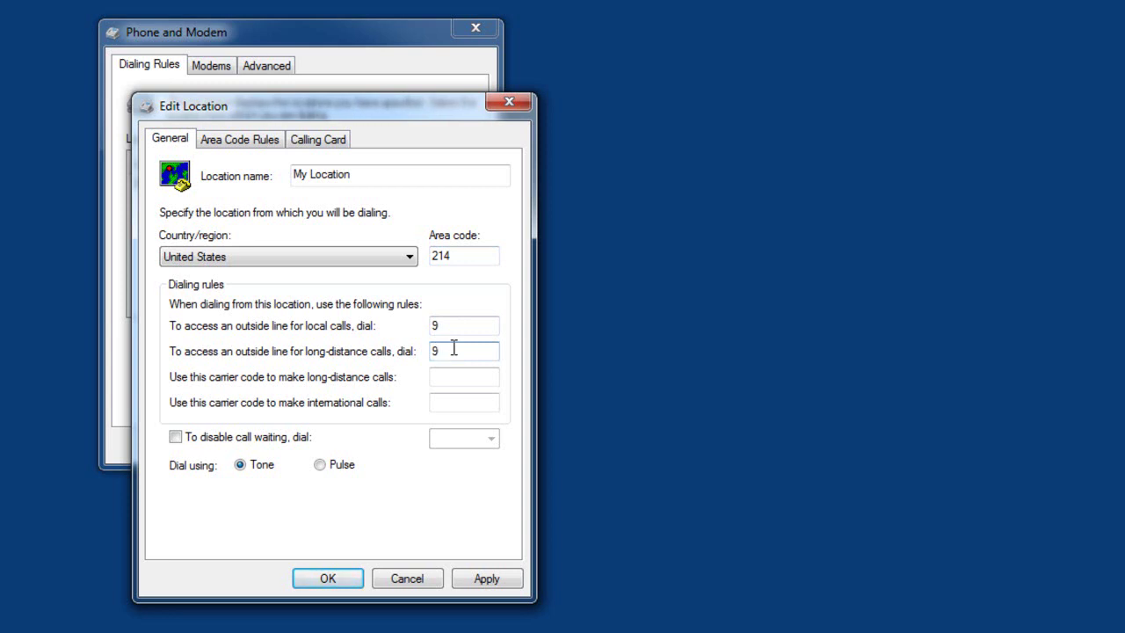
pyautogui.click(454, 349)
# Add an area code rule for 214 that covers all prefixes and includes the area code when dialing.
pyautogui.click(236, 148)
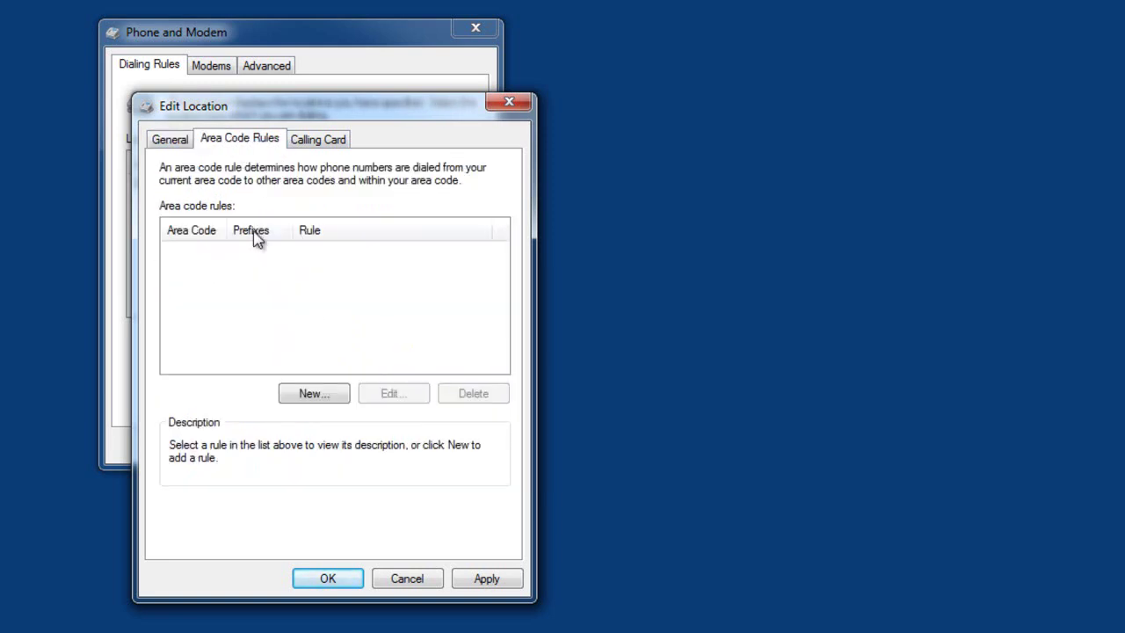
pyautogui.click(301, 400)
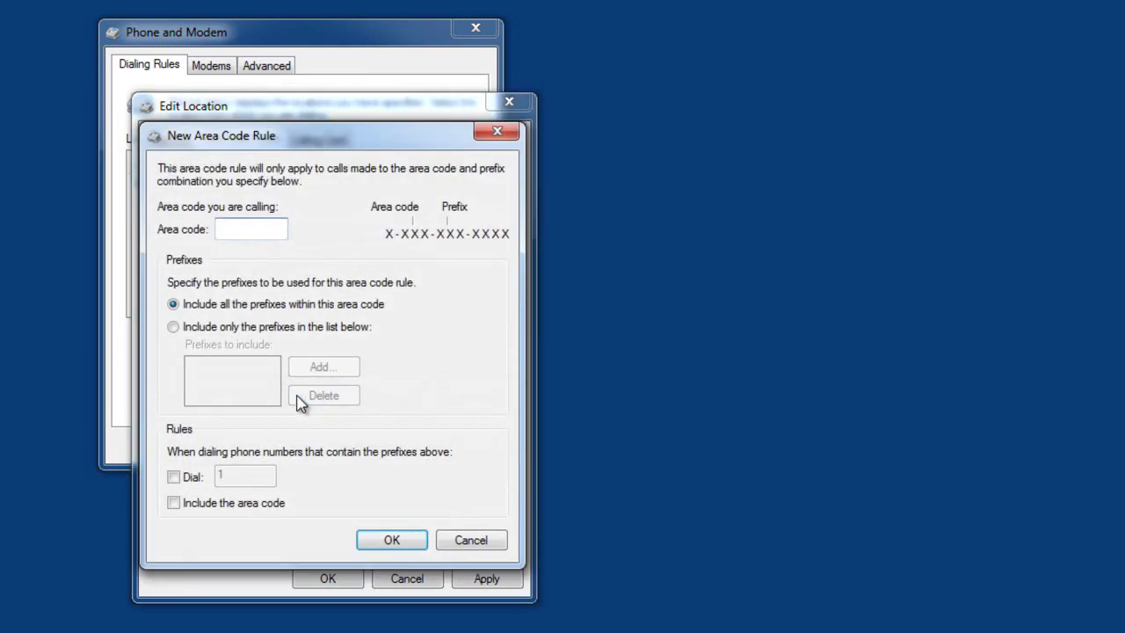
pyautogui.write('214')
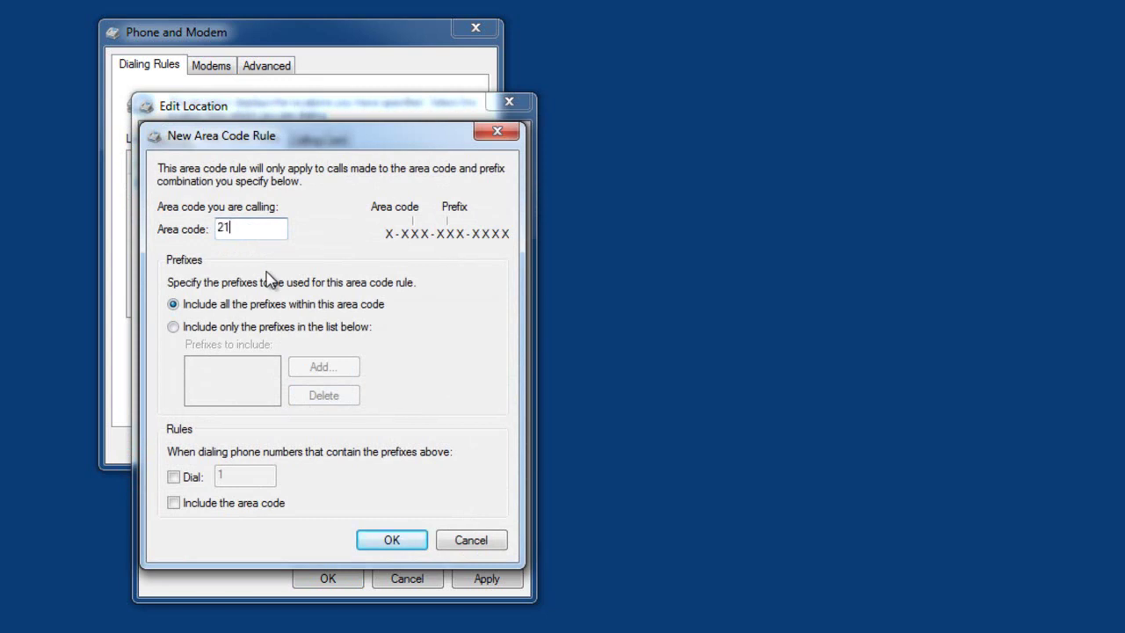
pyautogui.click(174, 506)
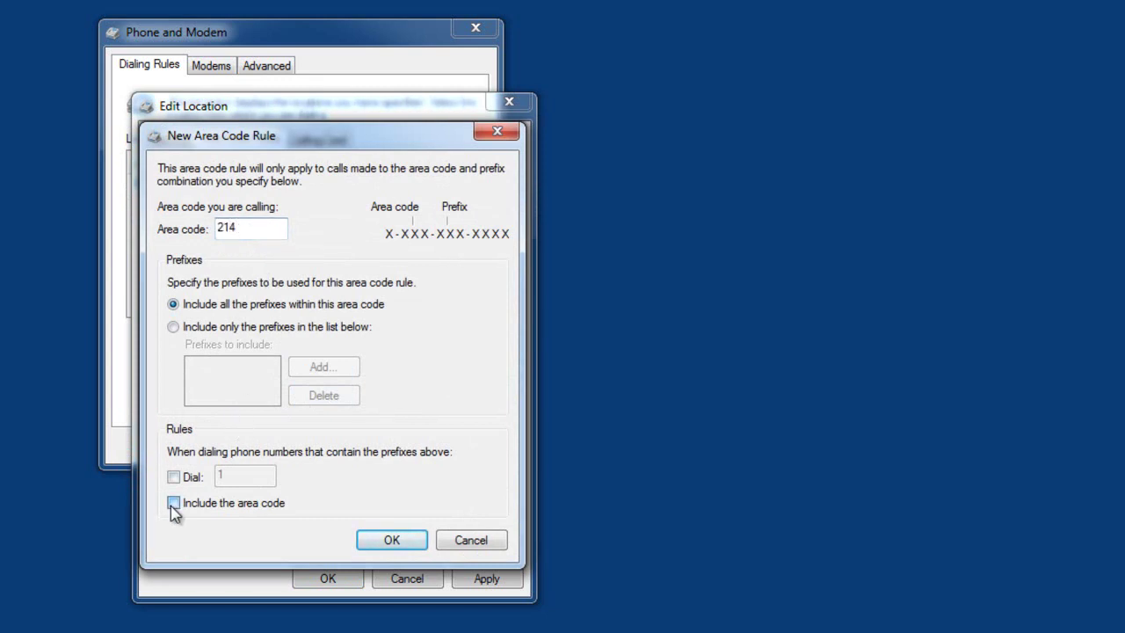
pyautogui.click(380, 541)
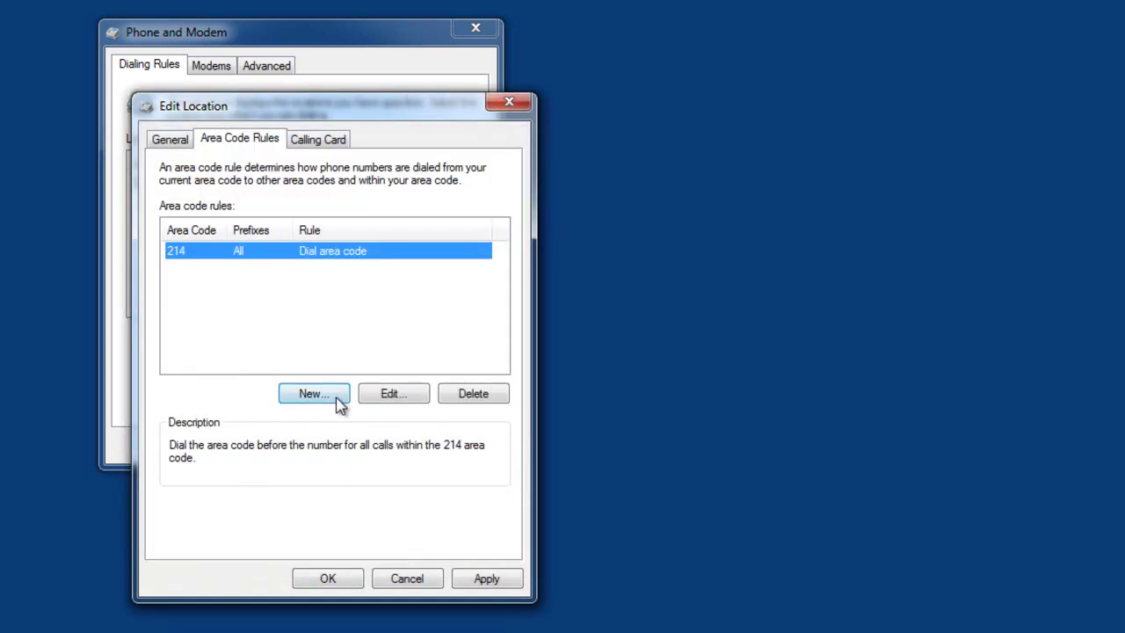
# Add an area code rule for 469 that covers all prefixes and includes the area code when dialing.
pyautogui.click(313, 394)
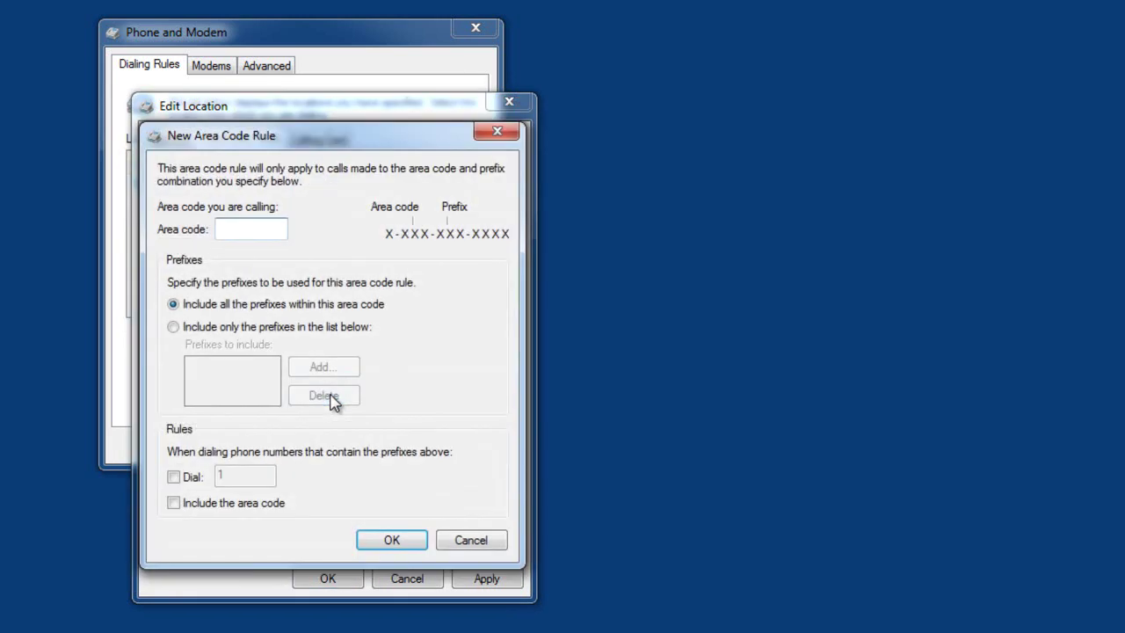
pyautogui.write('469')
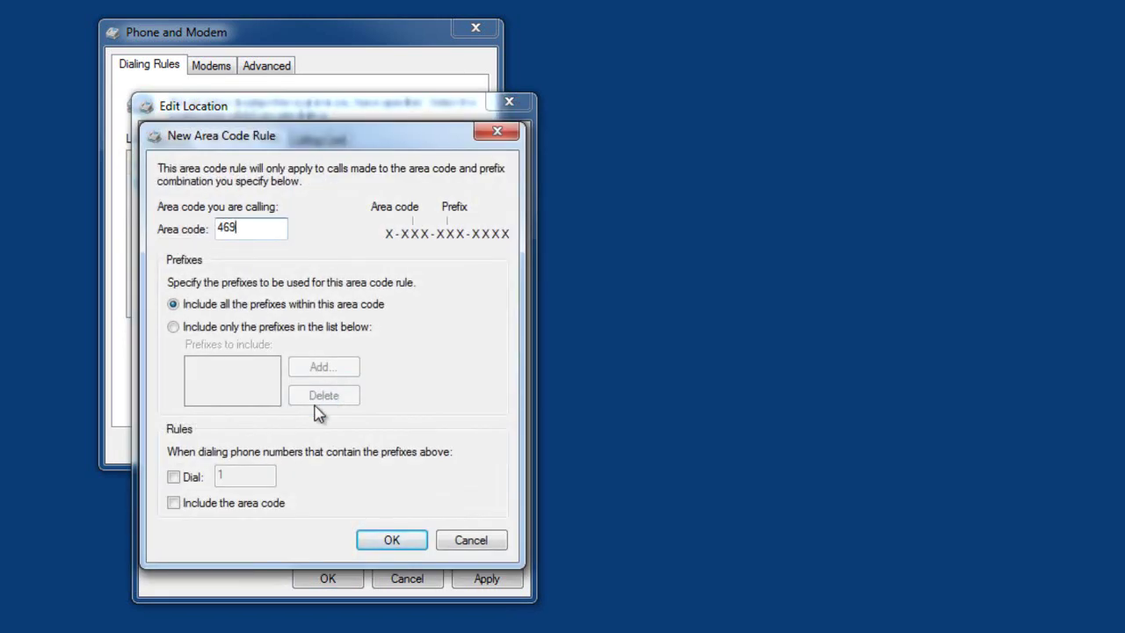
pyautogui.click(174, 505)
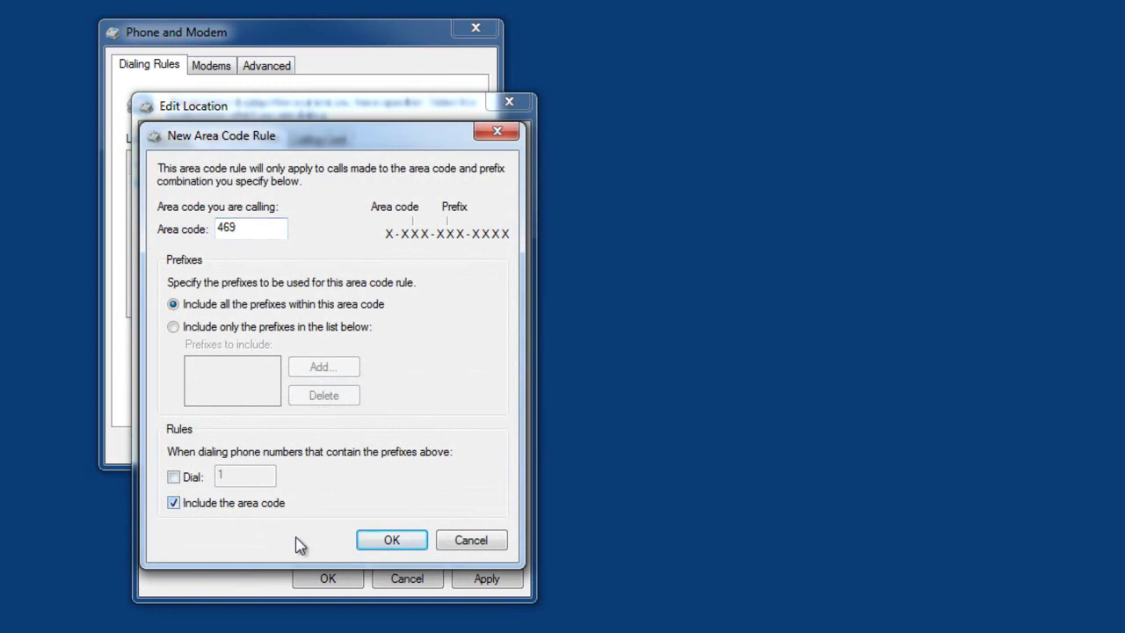
pyautogui.click(374, 544)
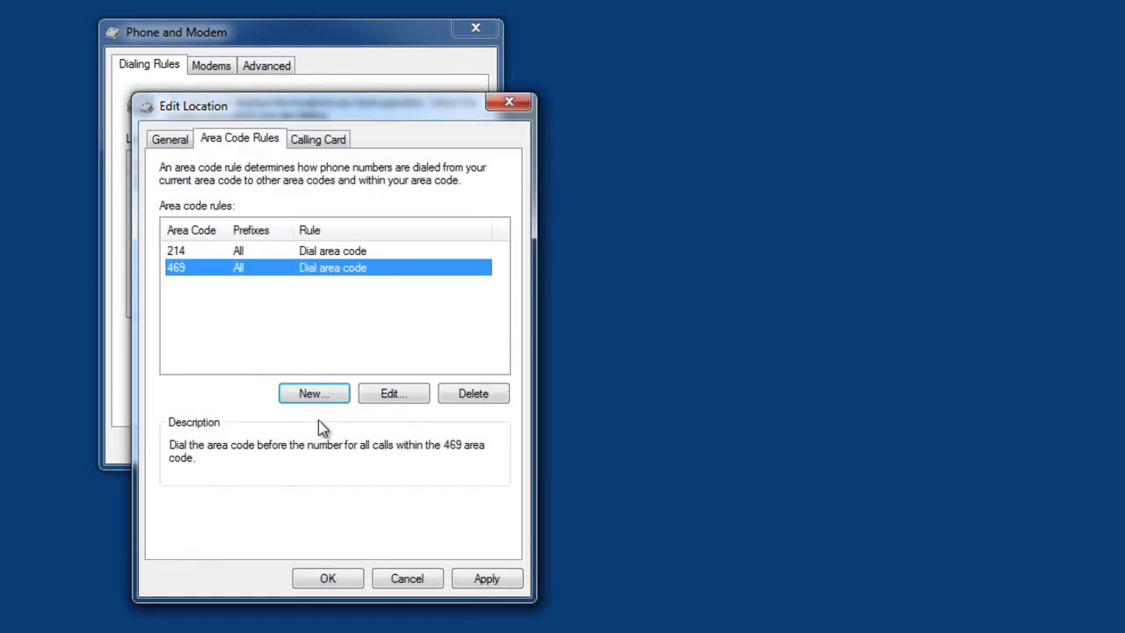
# Add an area code rule for 972 that covers all prefixes and includes the area code when dialing.
pyautogui.click(313, 394)
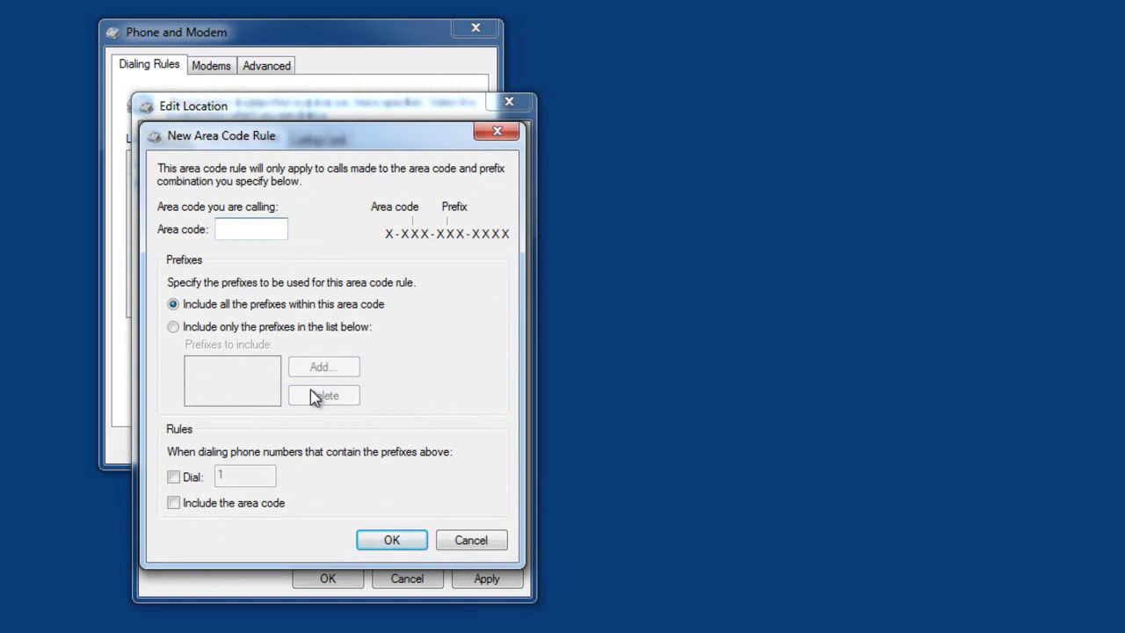
pyautogui.write('972')
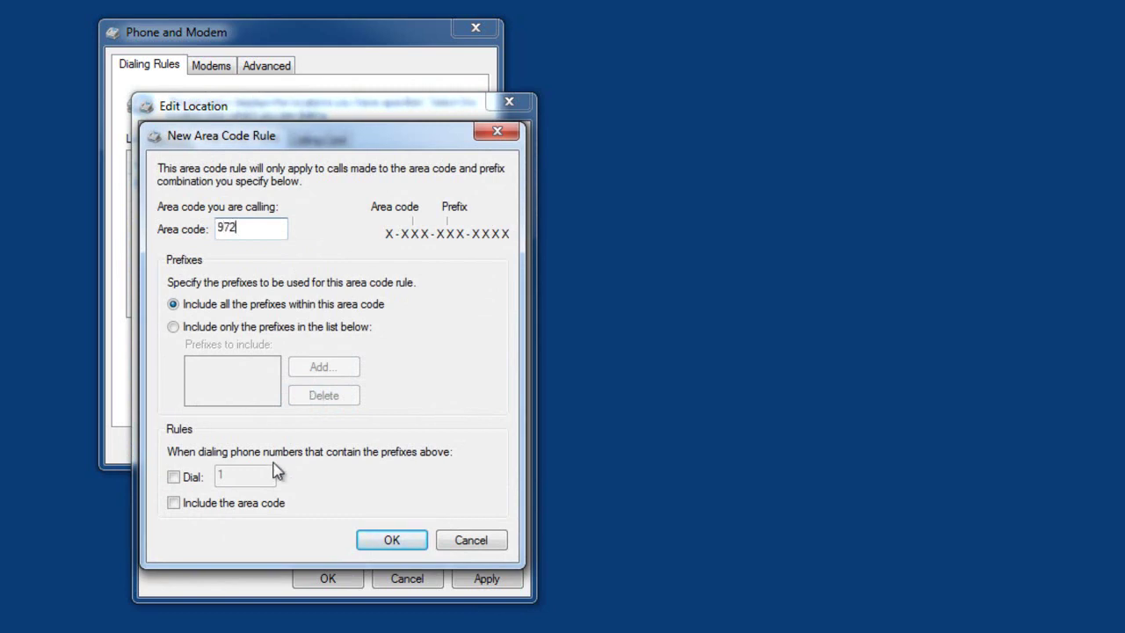
pyautogui.click(173, 502)
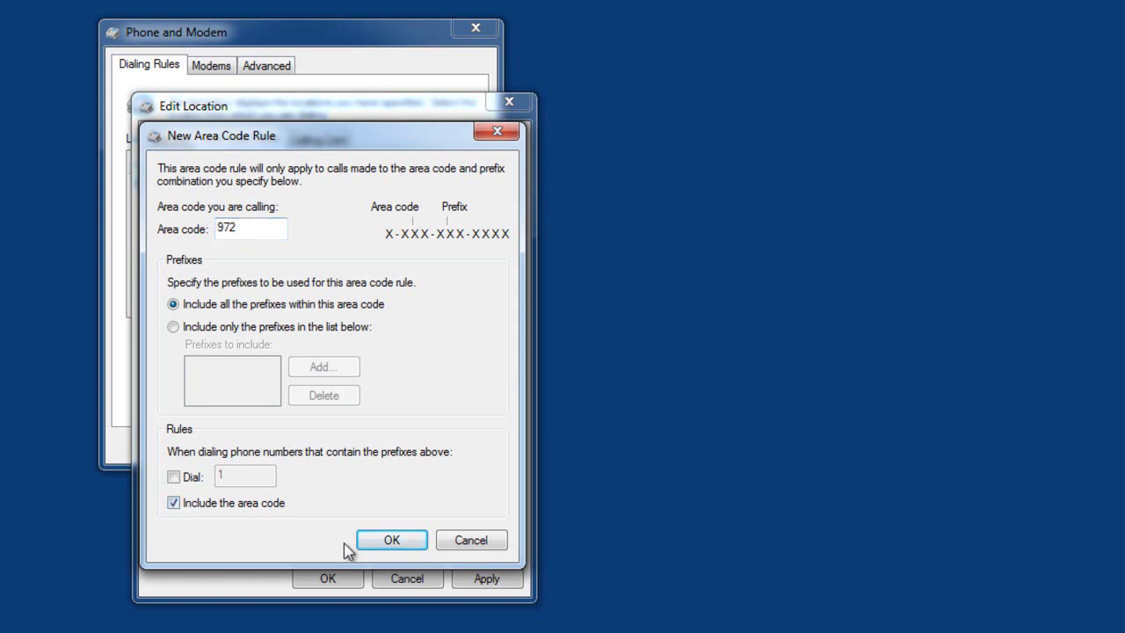
pyautogui.click(373, 544)
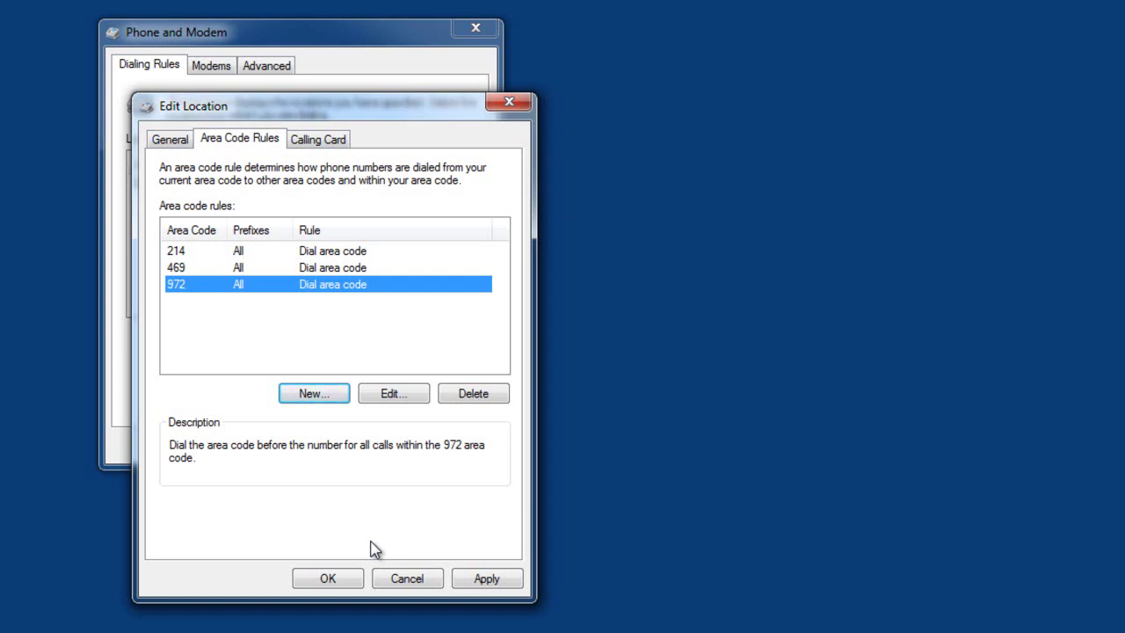
# Accept the edited location, apply the dialing rule changes and close the Phone and Modem settings.
pyautogui.click(334, 582)
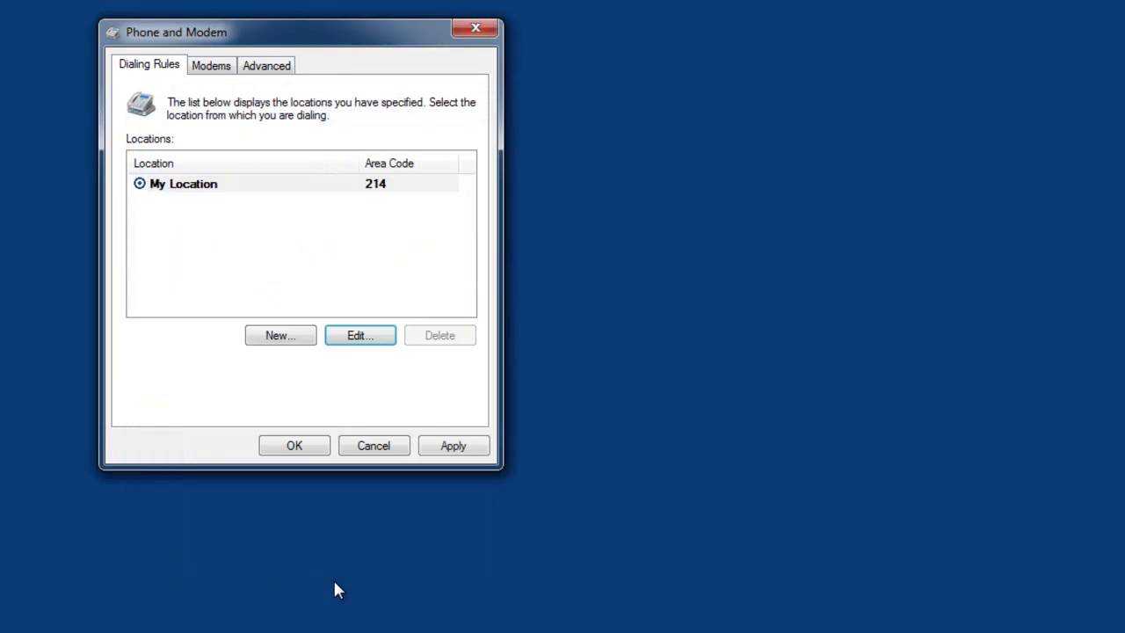
pyautogui.click(442, 448)
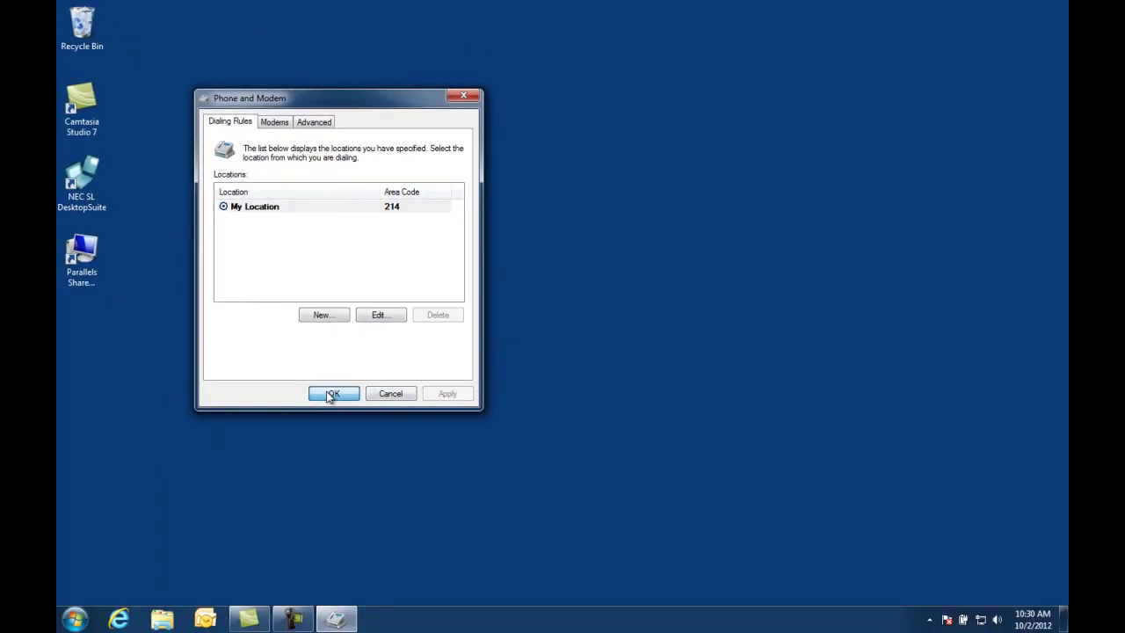
pyautogui.click(331, 394)
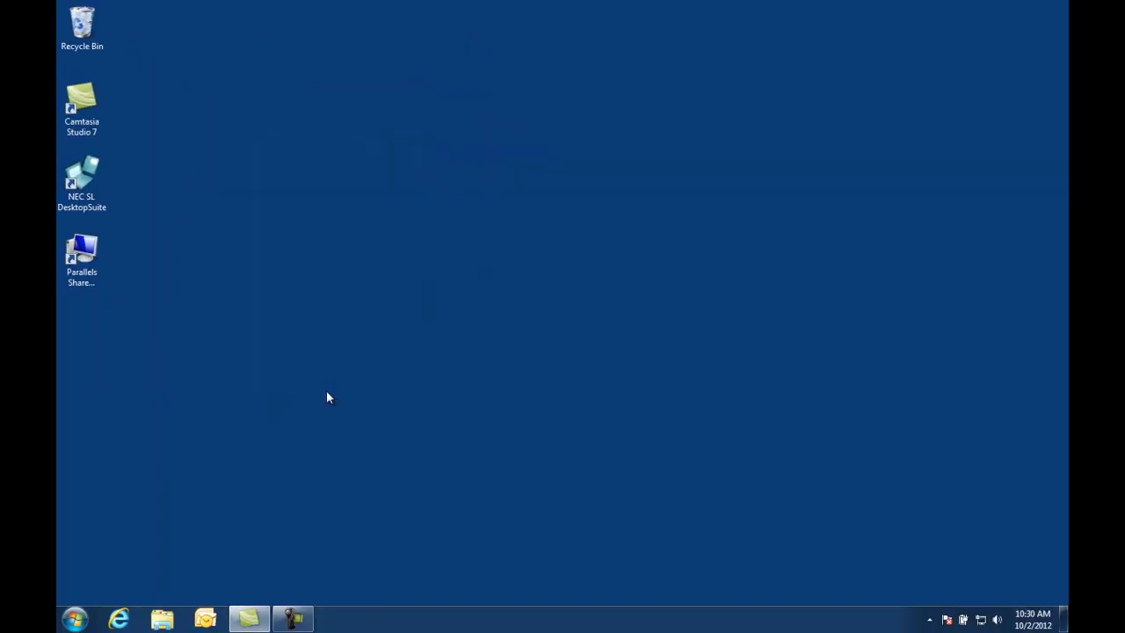